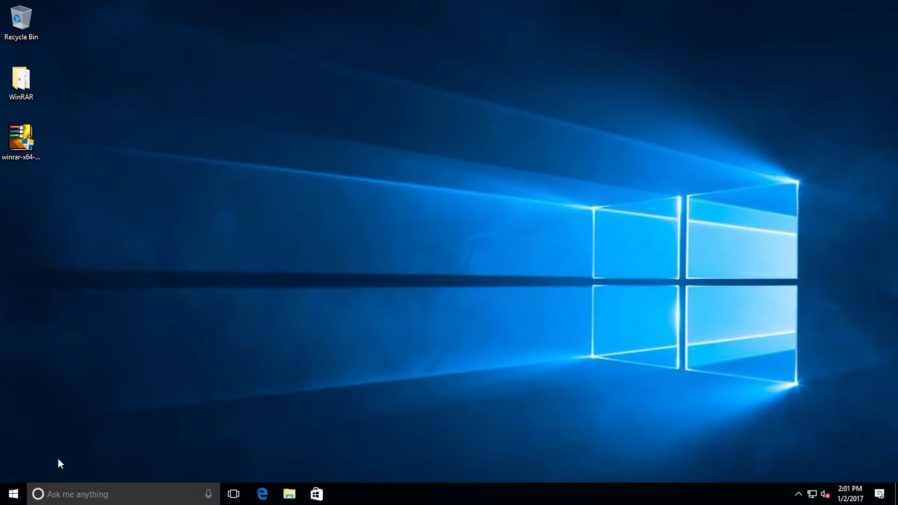
- Open Windows PowerShell as administrator and approve the UAC prompt
left_click(13, 494)
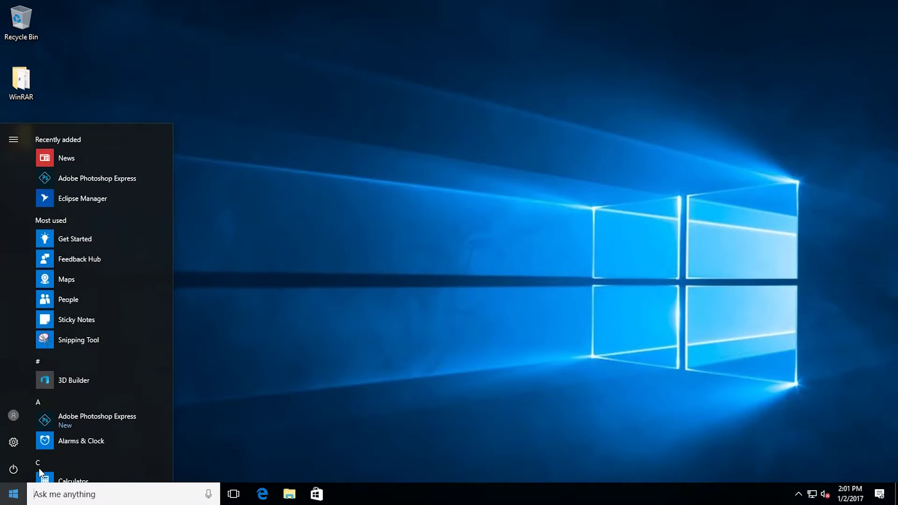
type("power")
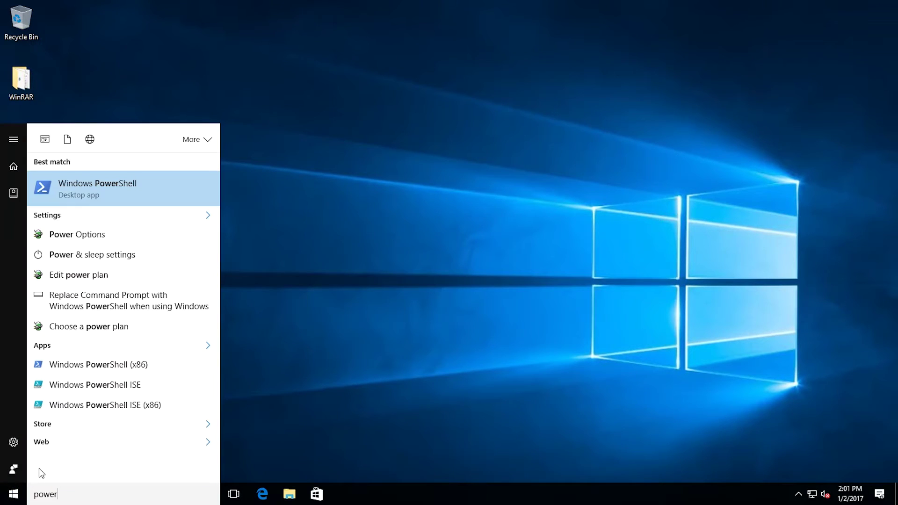
right_click(128, 188)
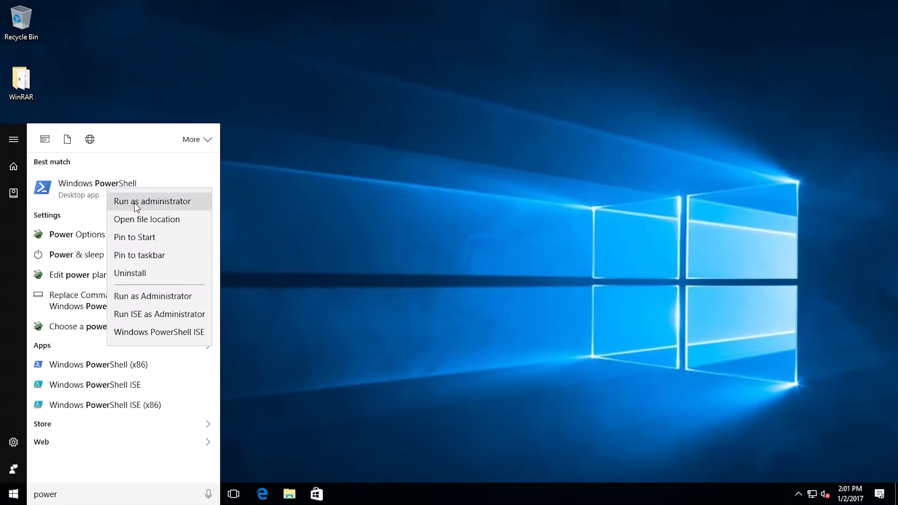
left_click(135, 202)
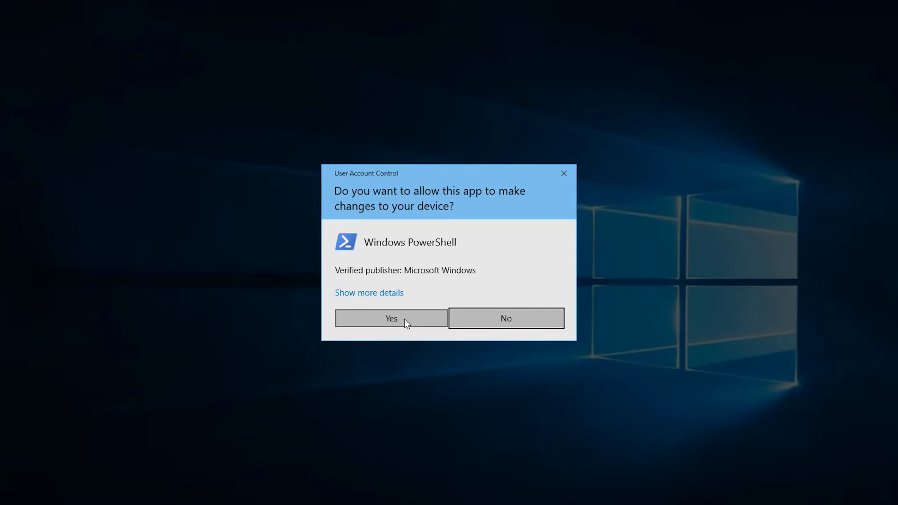
left_click(404, 319)
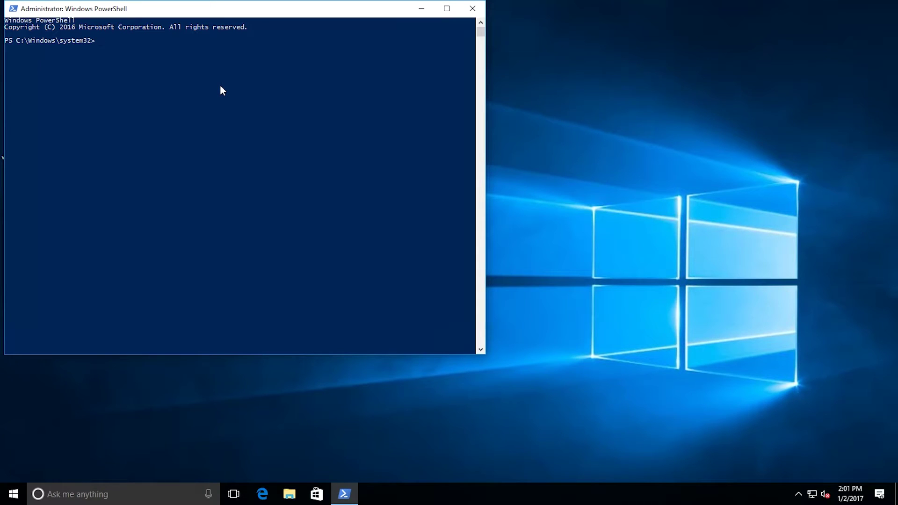
- Run enable-appv to turn on App-V, then restart immediately with shutdown -r -t 0
type("enable-appv")
key("Return")
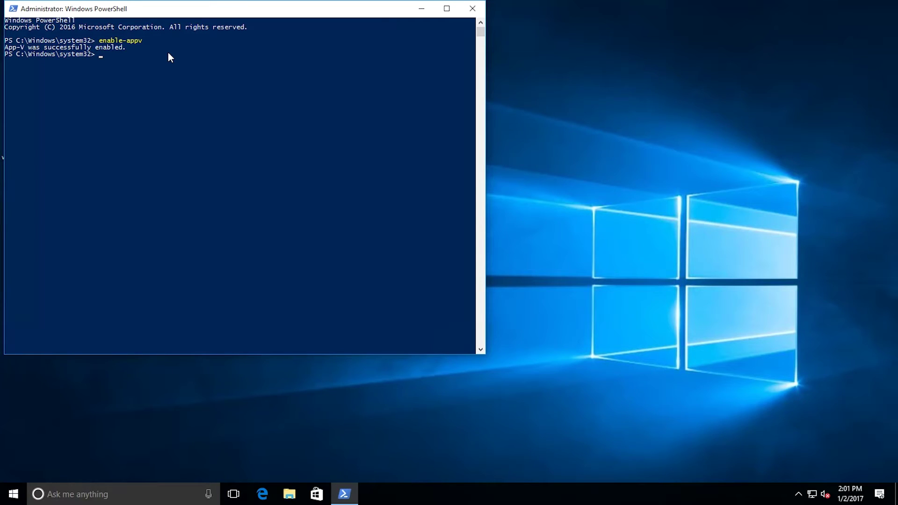
type("shutdown -r -t 0")
key("Return")
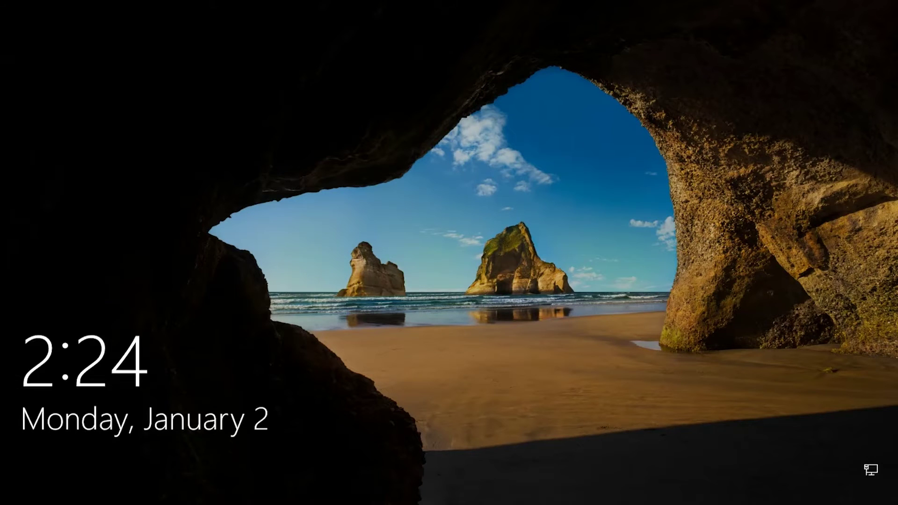
- Dismiss the lock screen and sign in with the account password
key("space")
type("****")
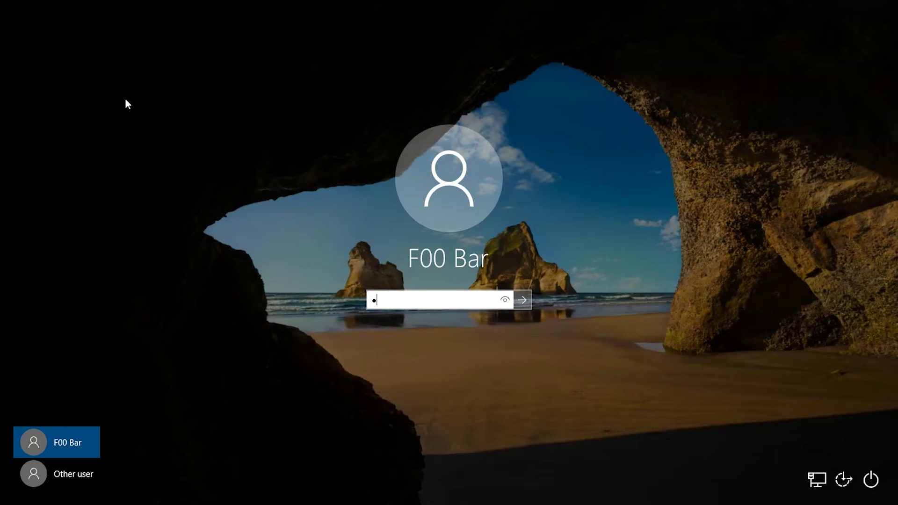
type("******")
key("Return")
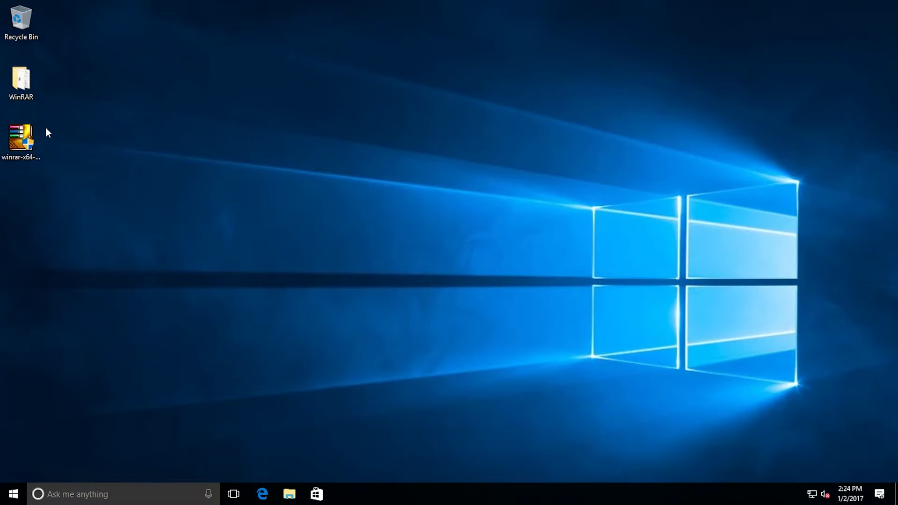
- Run winrar-x64-391.exe and install WinRAR 3.91 into C:\Program Files\WinRAR with default associations
left_click(29, 136)
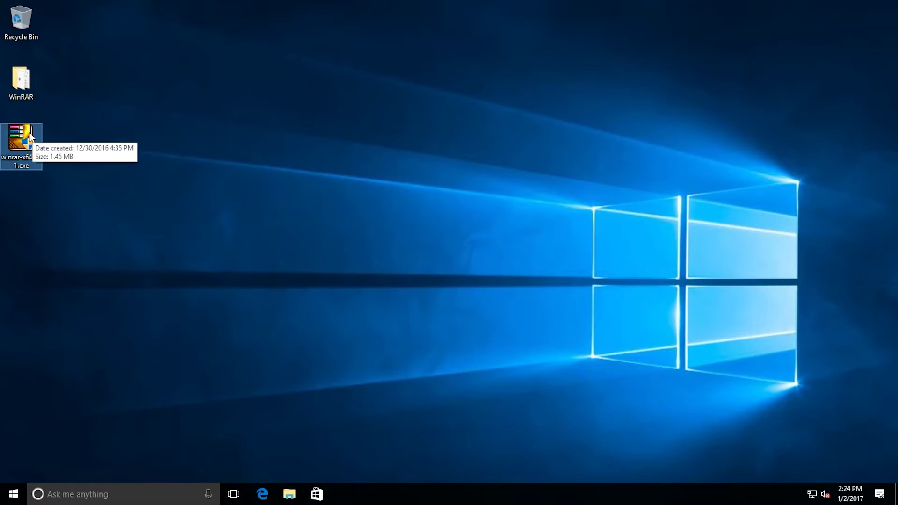
double_click(29, 135)
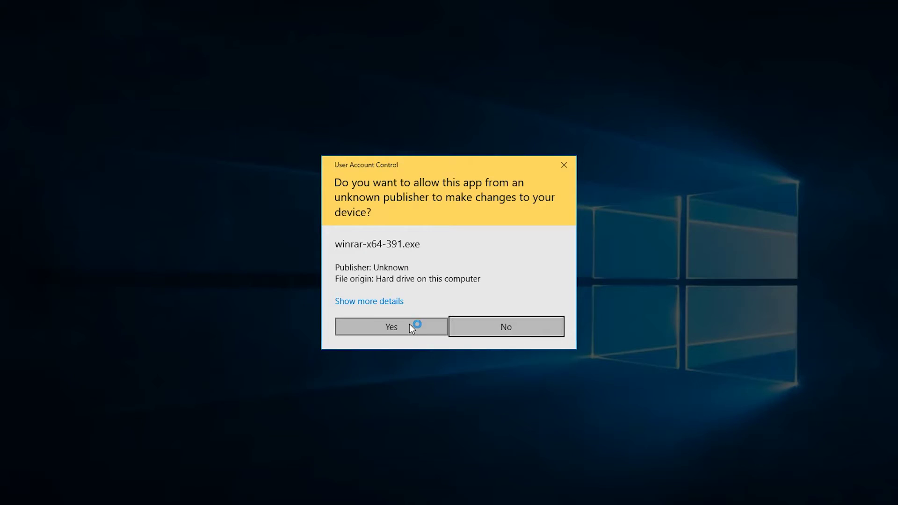
left_click(409, 326)
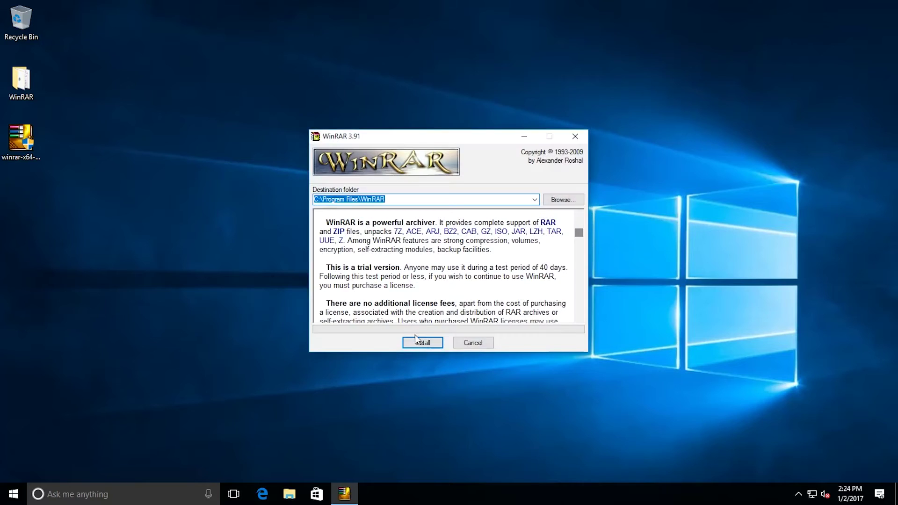
left_click(428, 342)
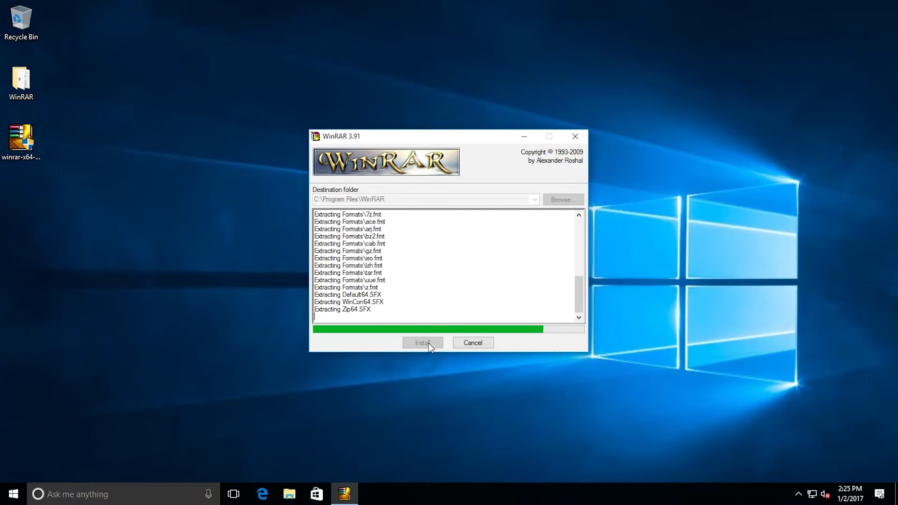
left_click(428, 342)
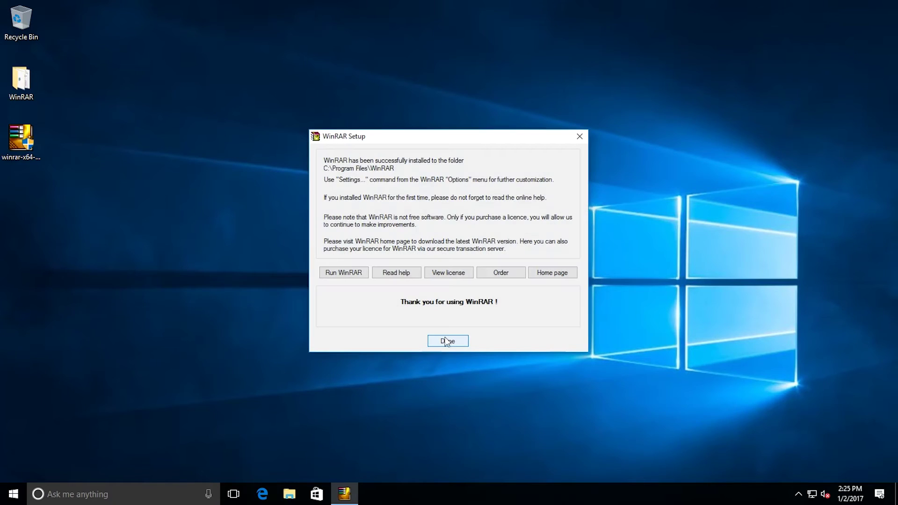
left_click(441, 341)
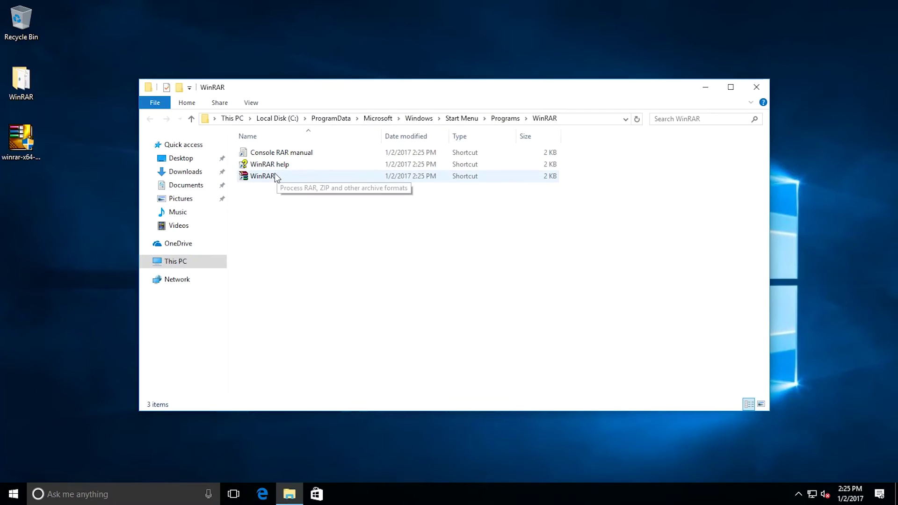
- Launch WinRAR, confirm About shows x64 3.91, then open the desktop WinRAR folder
left_click(275, 177)
double_click(275, 177)
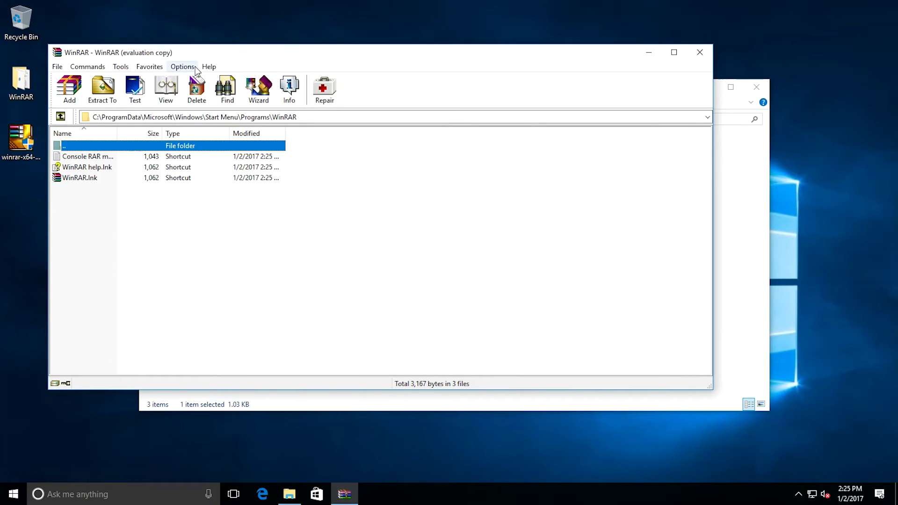
left_click(215, 68)
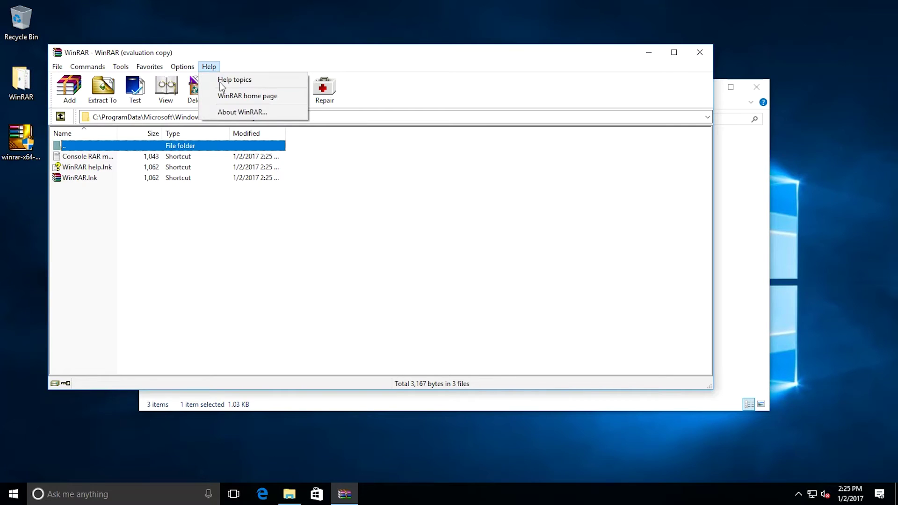
left_click(241, 113)
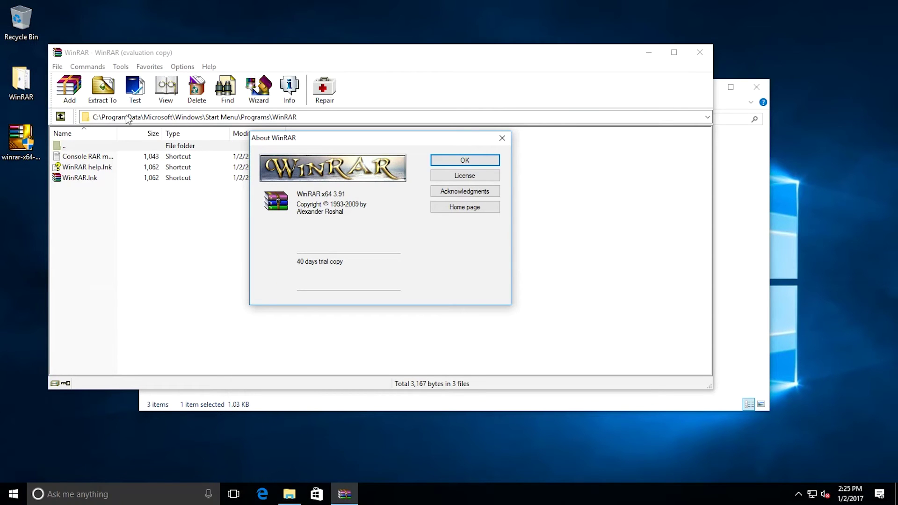
left_click(31, 89)
double_click(30, 86)
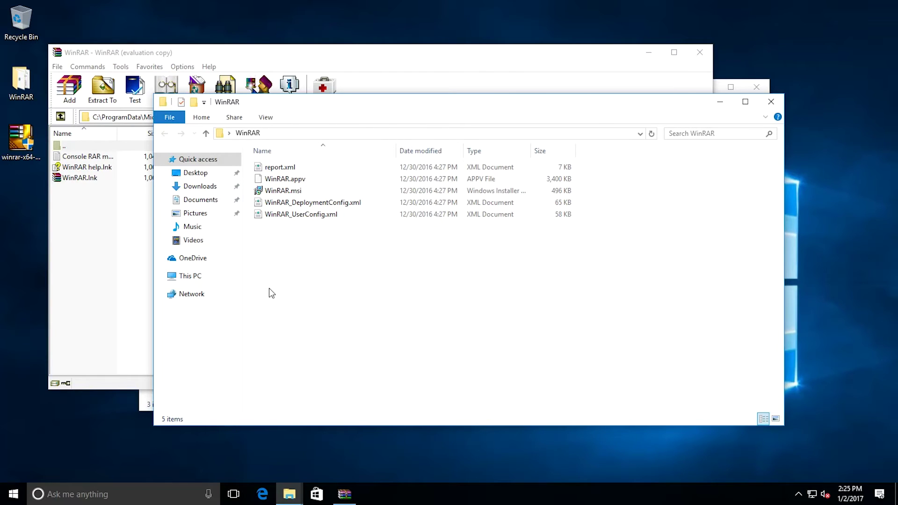
- Run WinRAR.msi from the WinRAR folder and approve the UAC prompt
left_click(289, 191)
double_click(288, 191)
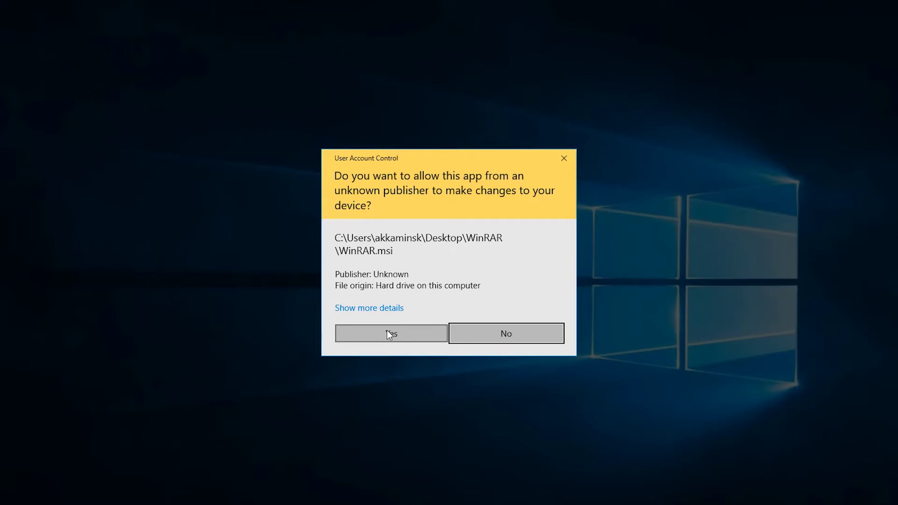
left_click(386, 331)
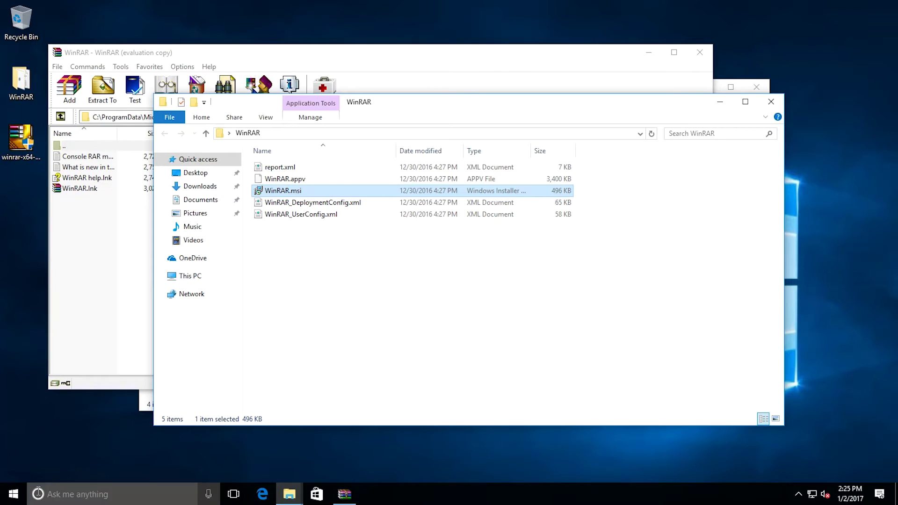
- Launch the newly added WinRAR 5.40 from the Start menu's Recently added list
left_click(21, 494)
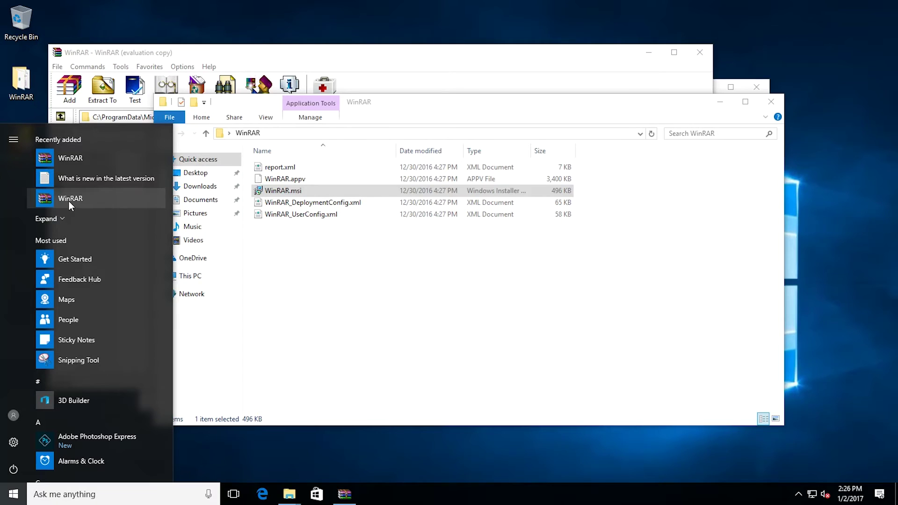
left_click(69, 201)
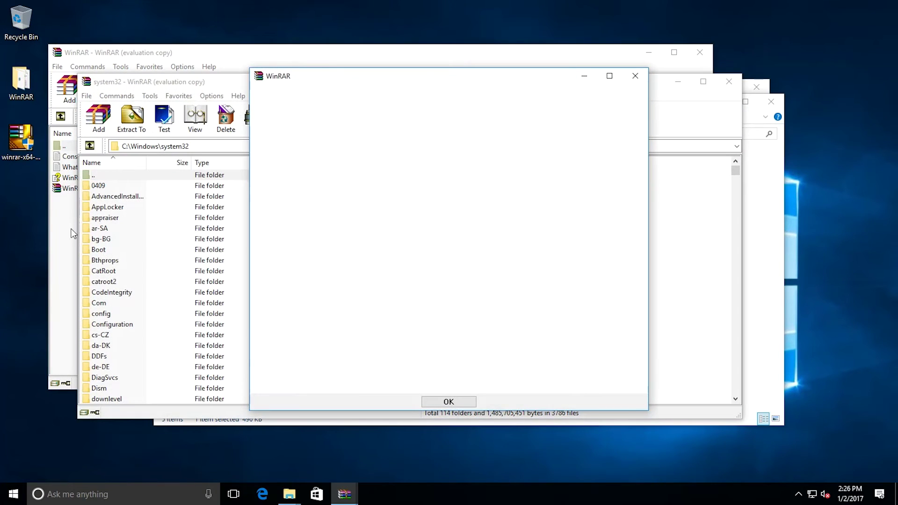
- Dismiss the First Use Notification and show About WinRAR confirming version 5.40 (64-bit)
left_click(449, 401)
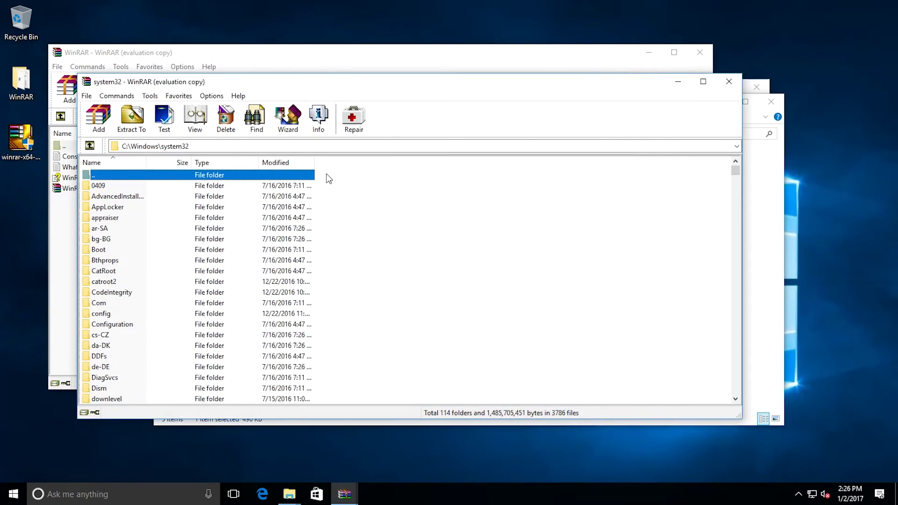
left_click(238, 96)
left_click(260, 145)
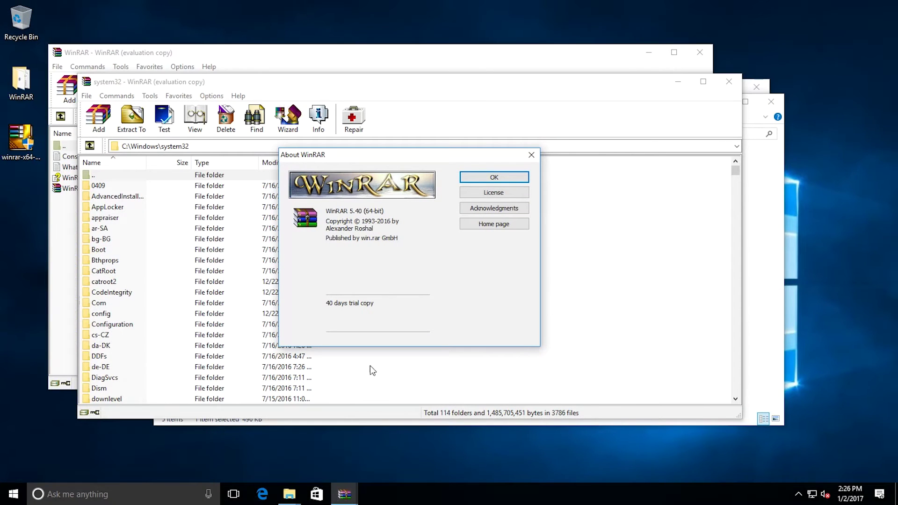
- Browse to C:\ProgramData\App-V and open the WinRAR package and version folders
mouse_move(289, 494)
left_click(313, 459)
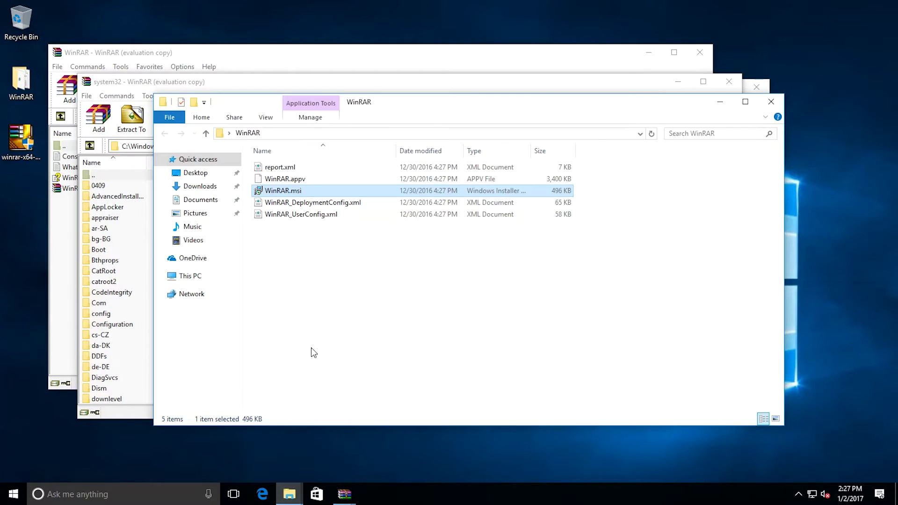
left_click(305, 133)
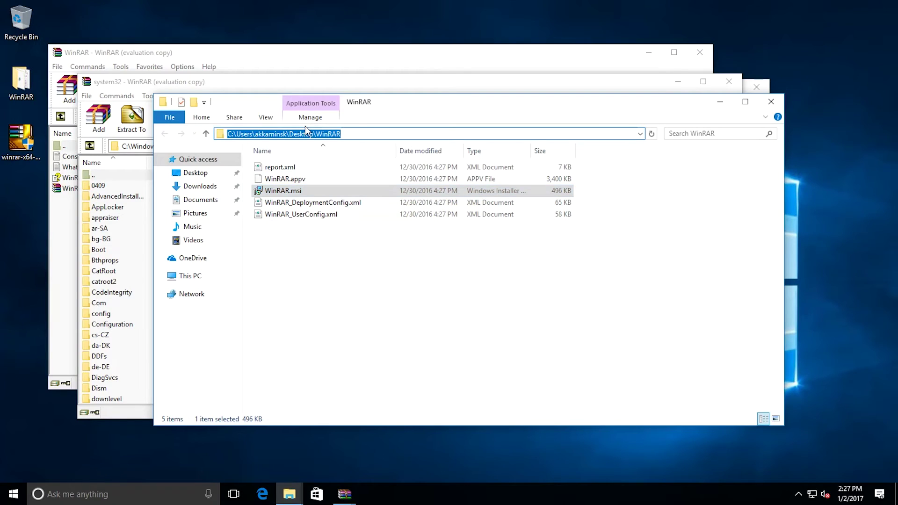
type("c:\\pro")
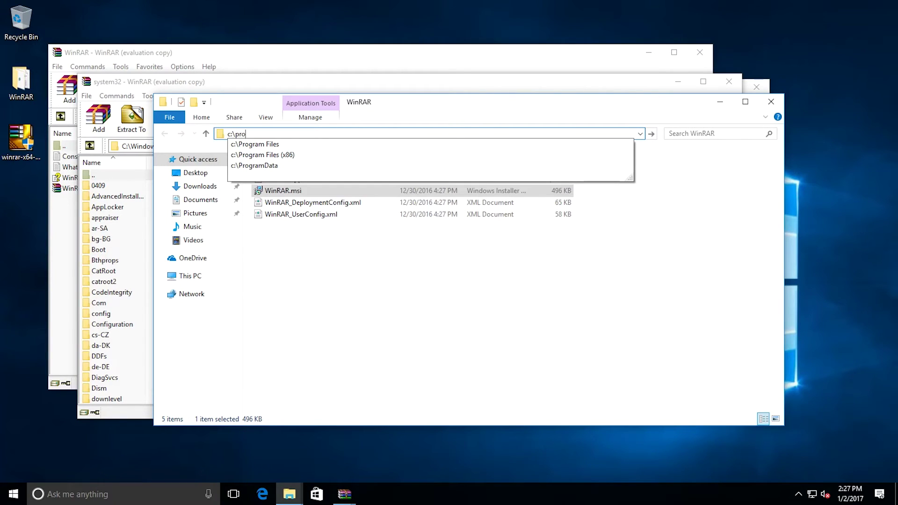
key("Down")
key("Down")
key("Down")
key("Return")
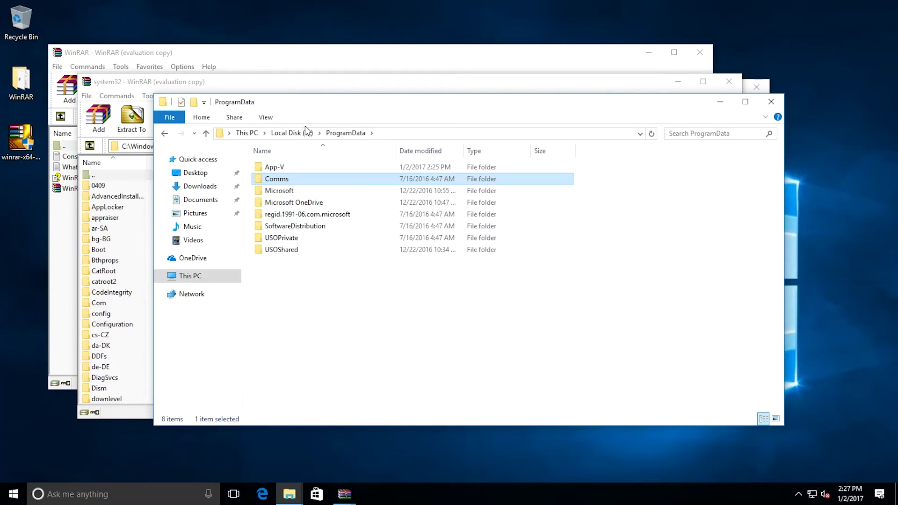
key("Up")
key("Return")
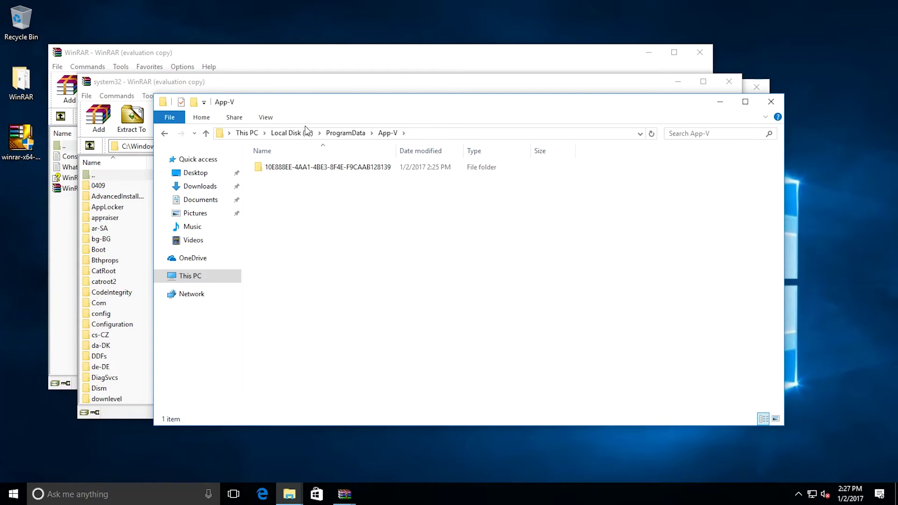
key("Down")
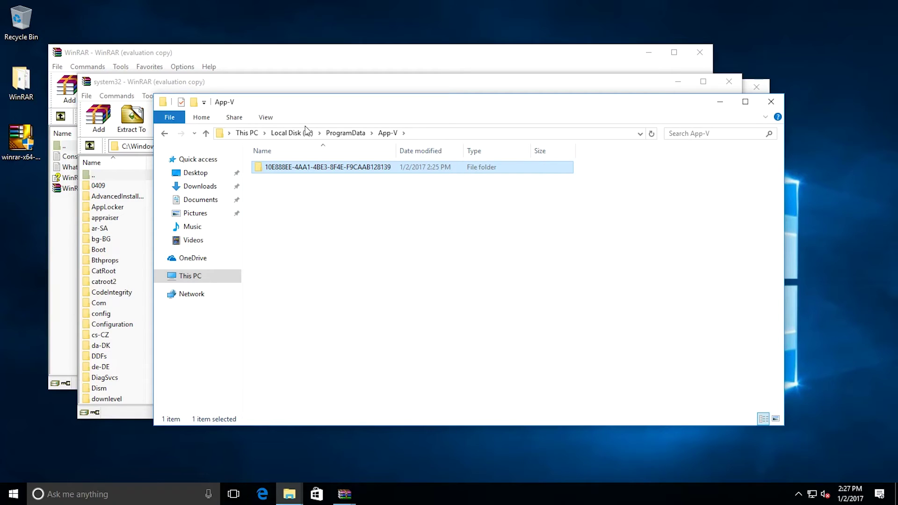
key("Return")
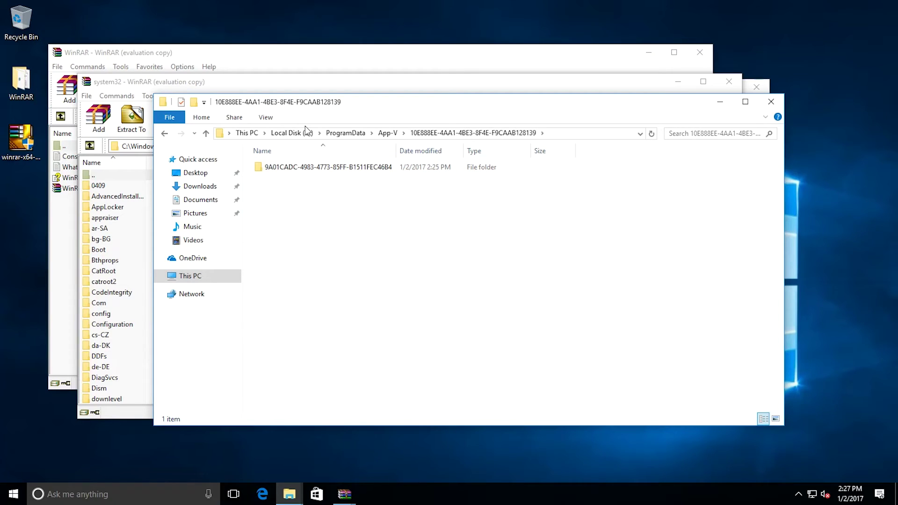
key("Down")
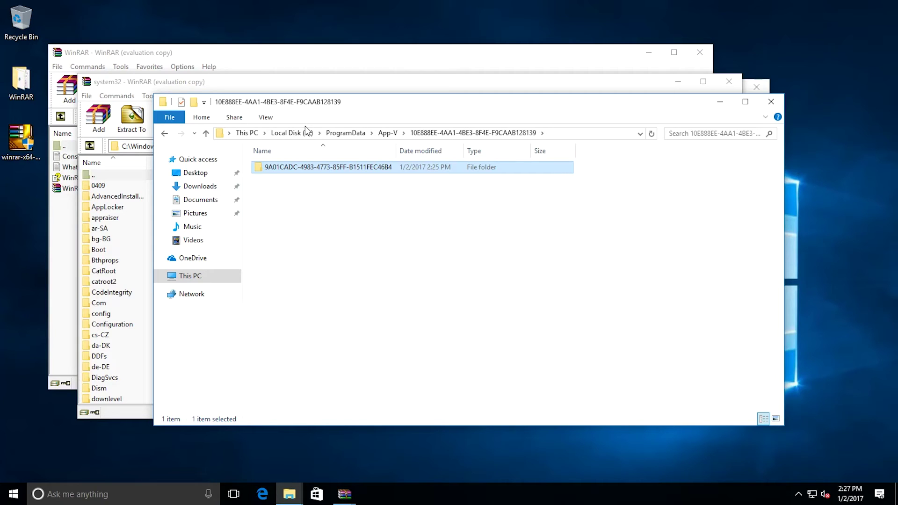
key("Return")
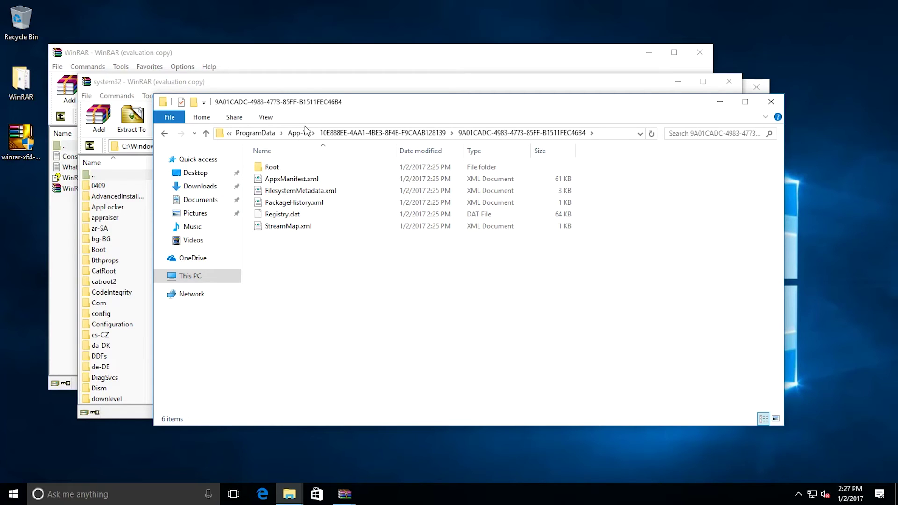
- Open Root\VFS\ProgramFilesX64\WinRAR in the package and launch the WinRAR.exe stored there
left_click(294, 216)
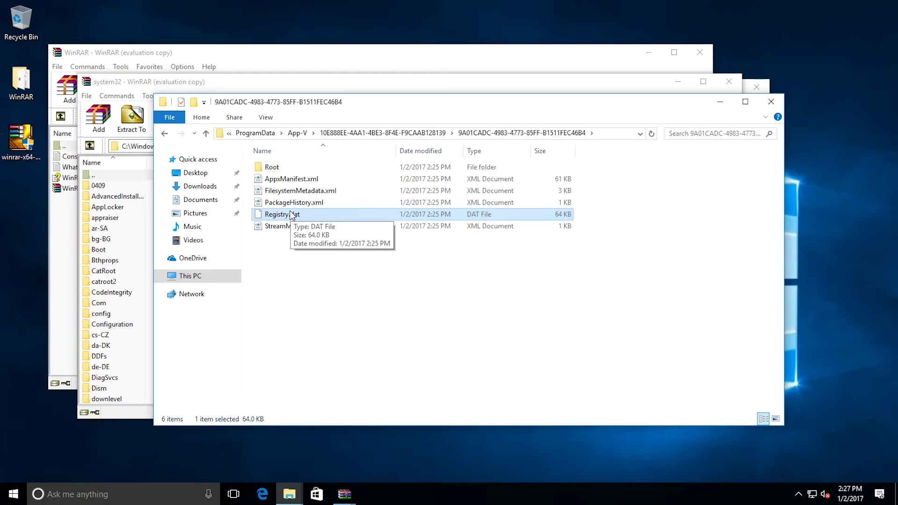
left_click(311, 168)
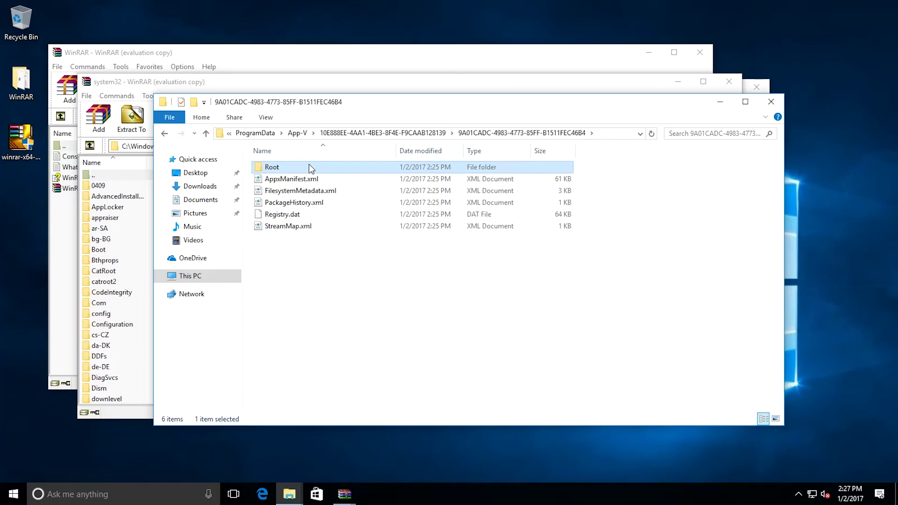
double_click(310, 168)
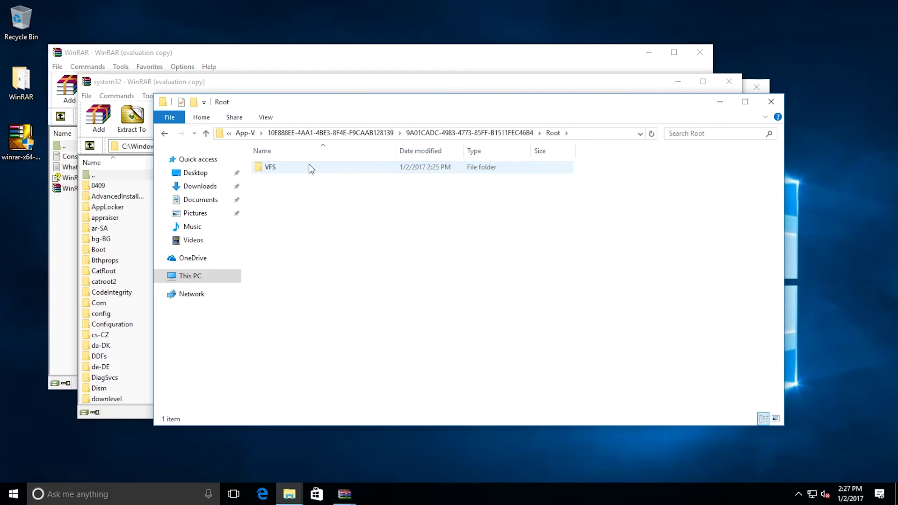
double_click(311, 169)
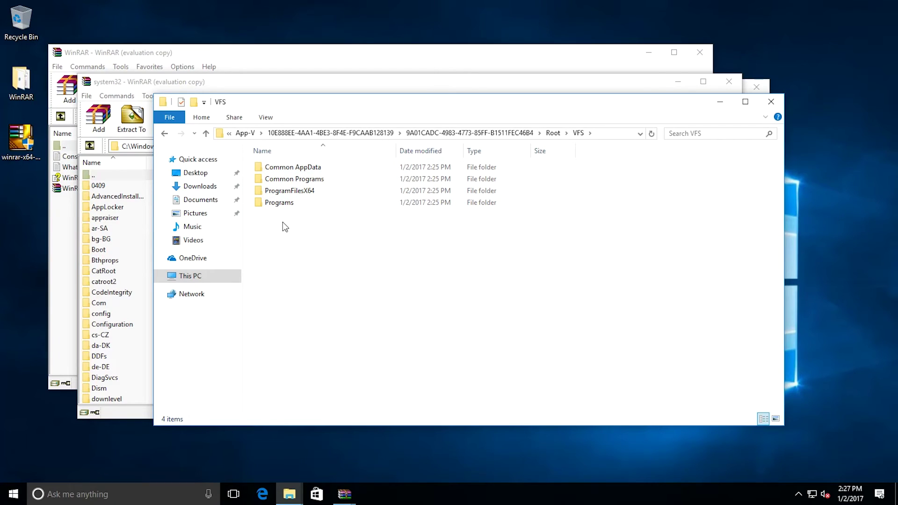
double_click(294, 190)
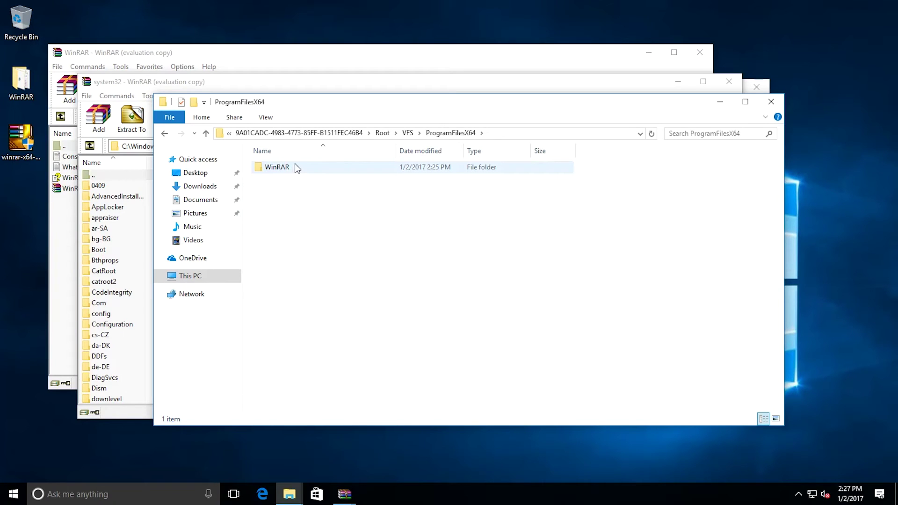
double_click(295, 167)
scroll(342, 341, "down", 3)
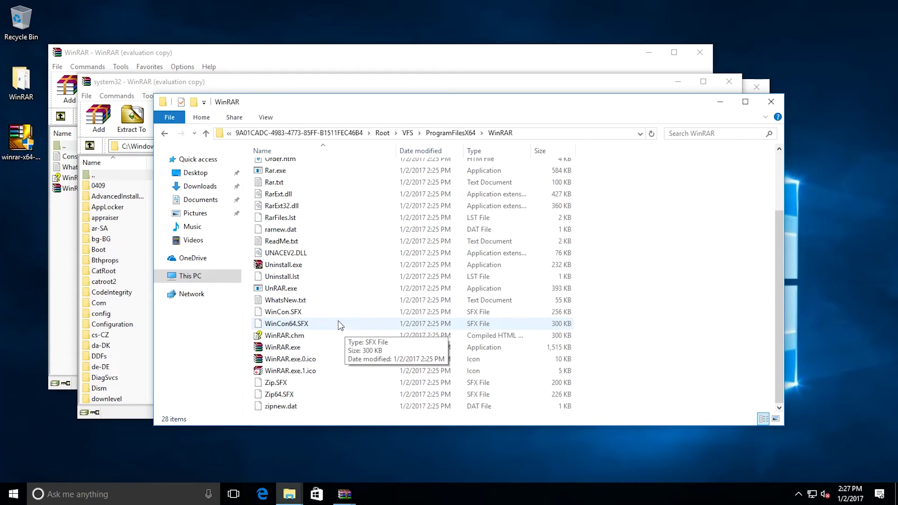
left_click(307, 348)
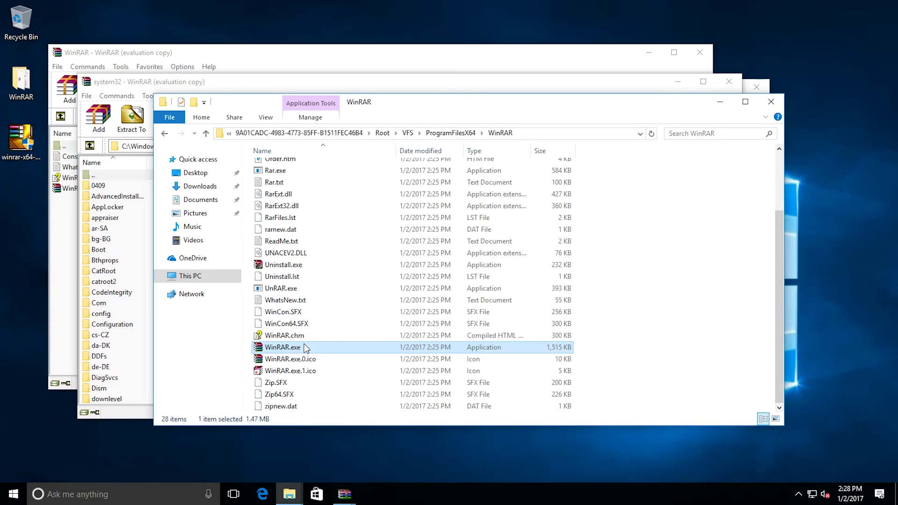
double_click(305, 348)
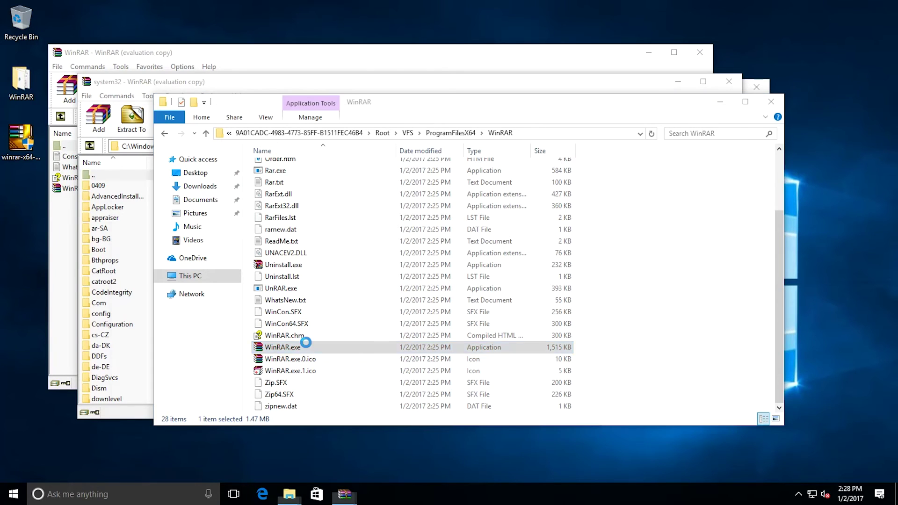
left_click(268, 125)
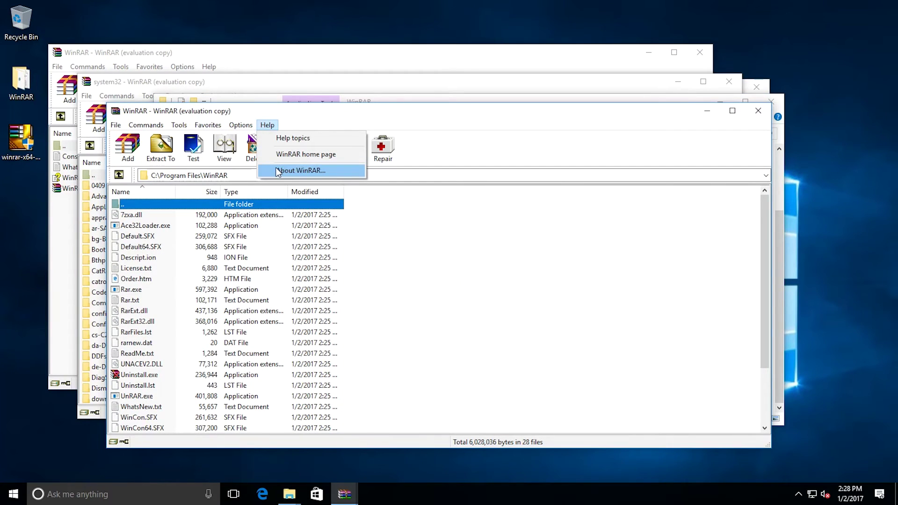
- Check the virtual WinRAR's About box shows 5.40 (64-bit), then return to the package folder window
left_click(287, 170)
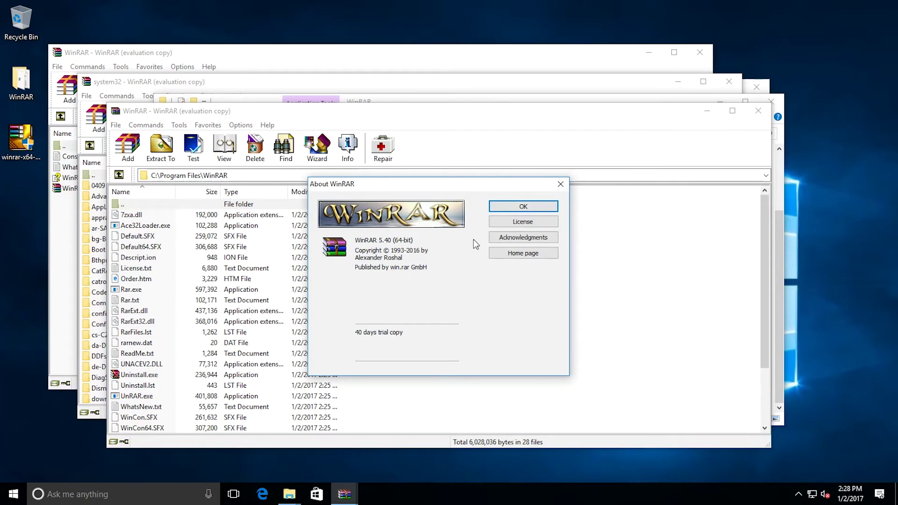
mouse_move(288, 494)
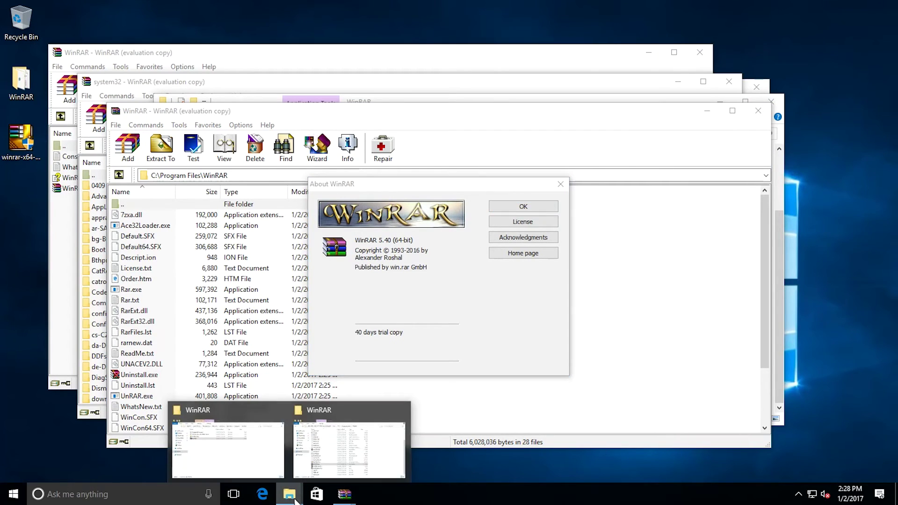
left_click(335, 441)
- Browse to C:\Program Files\WinRAR and launch the natively installed WinRAR.exe
left_click(545, 134)
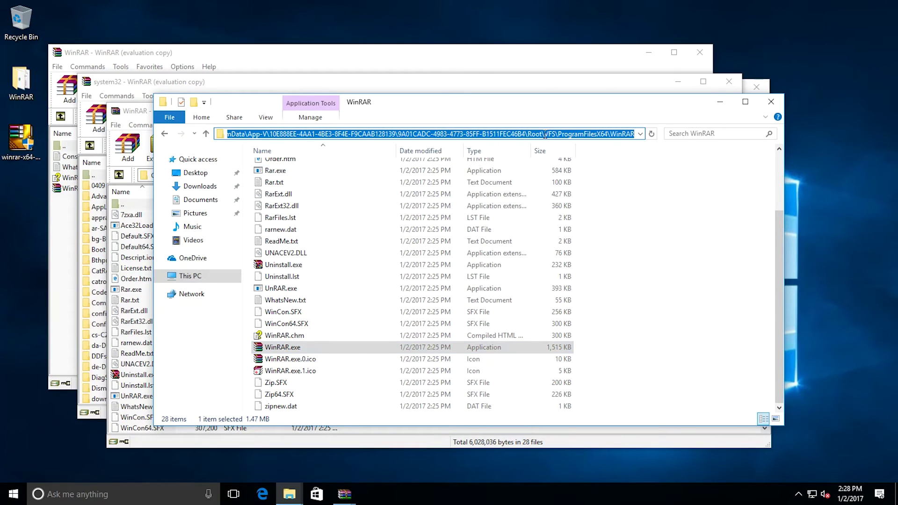
type("c:\\pro")
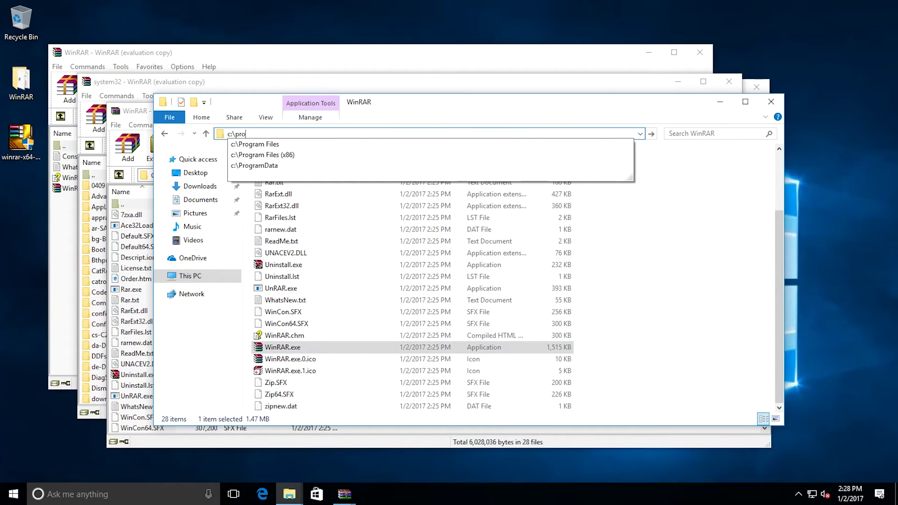
key("Down")
key("Return")
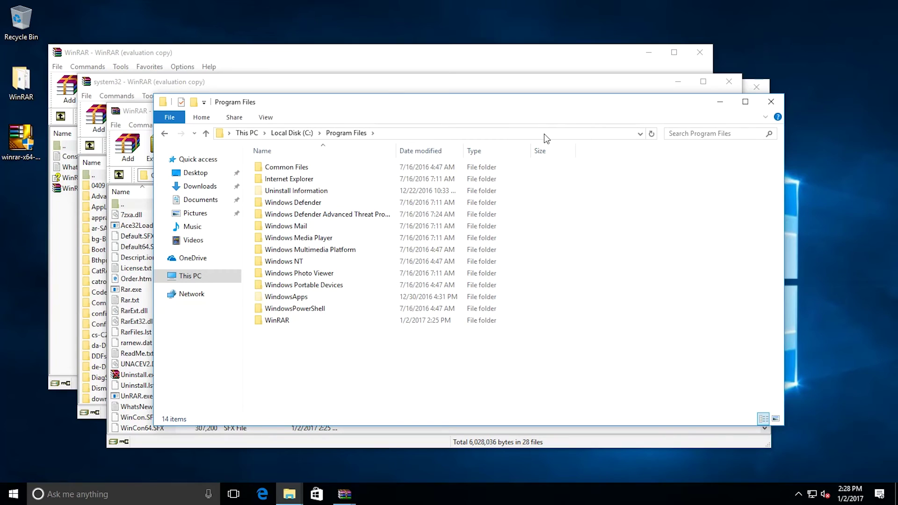
type("winrar")
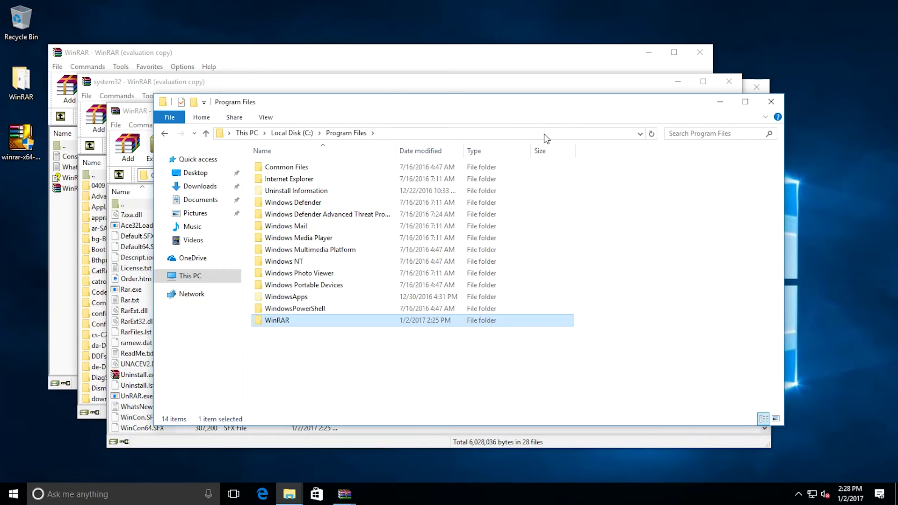
key("Return")
key("End")
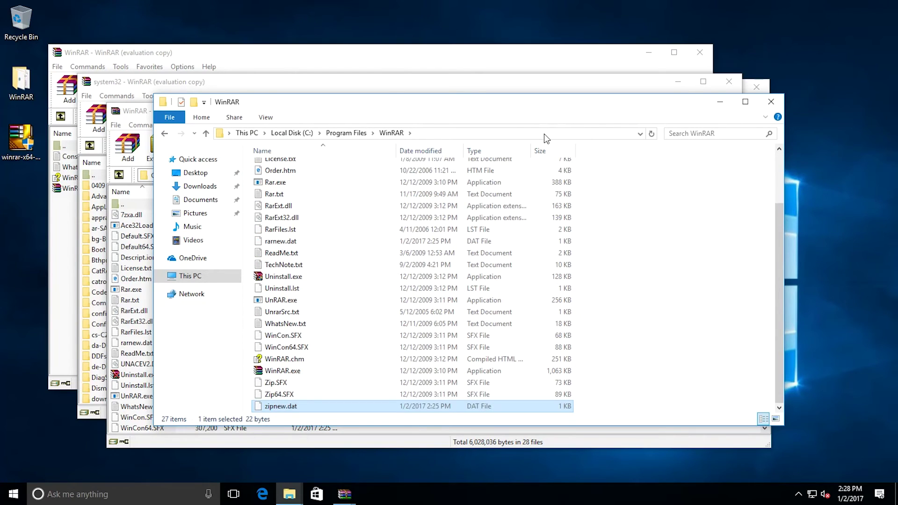
key("Up")
key("Up")
key("Up")
key("Return")
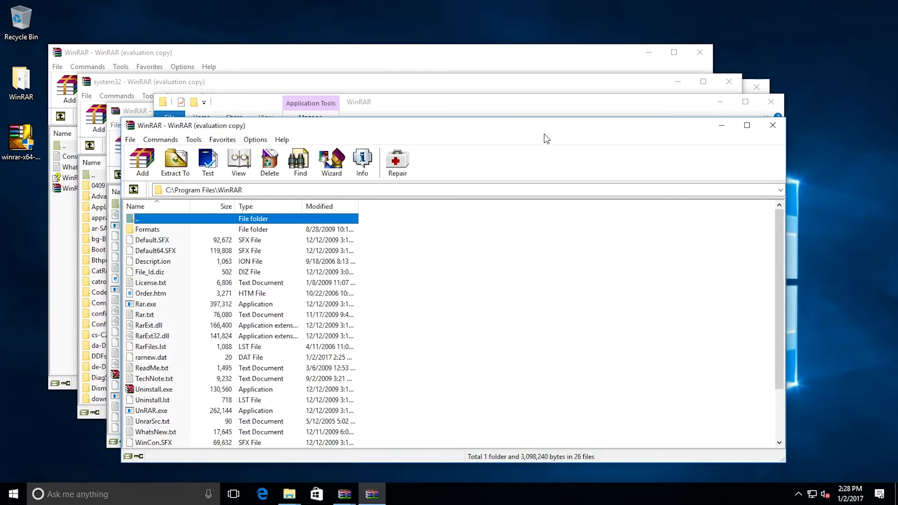
- Show About WinRAR confirming version x64 3.91 with a 40-day trial
left_click(281, 140)
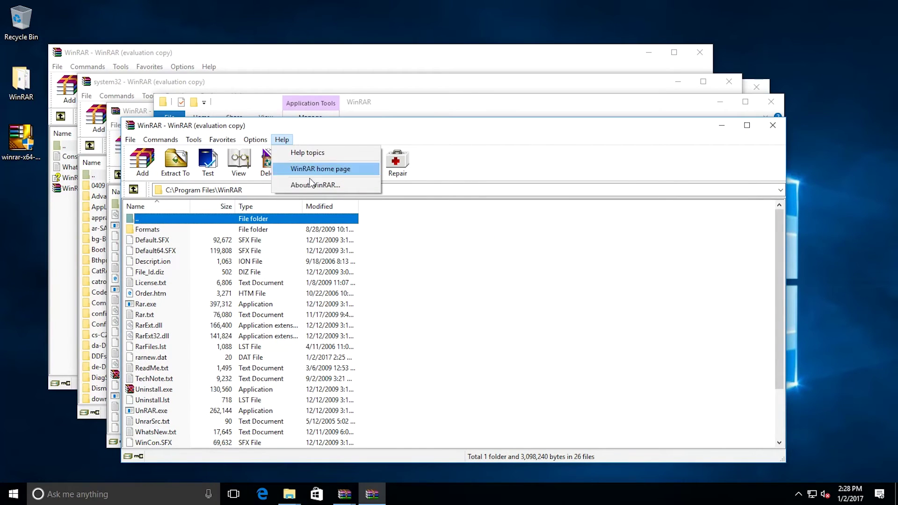
left_click(317, 184)
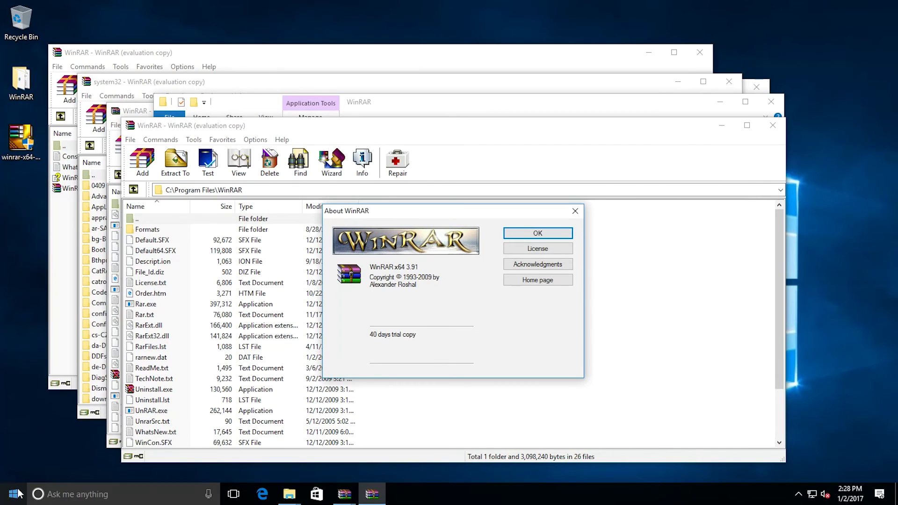
left_click(10, 497)
- Launch Registry Editor with administrator rights from a regedit search
type("re")
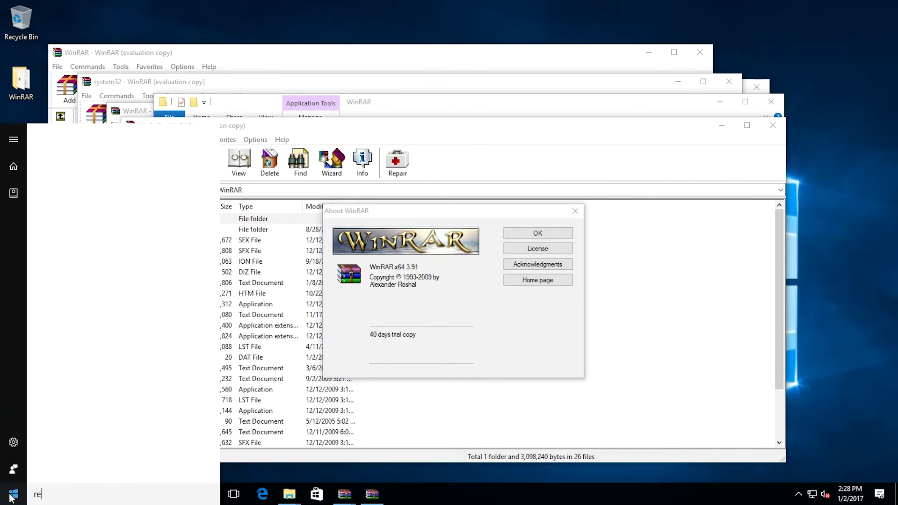
type("gedit")
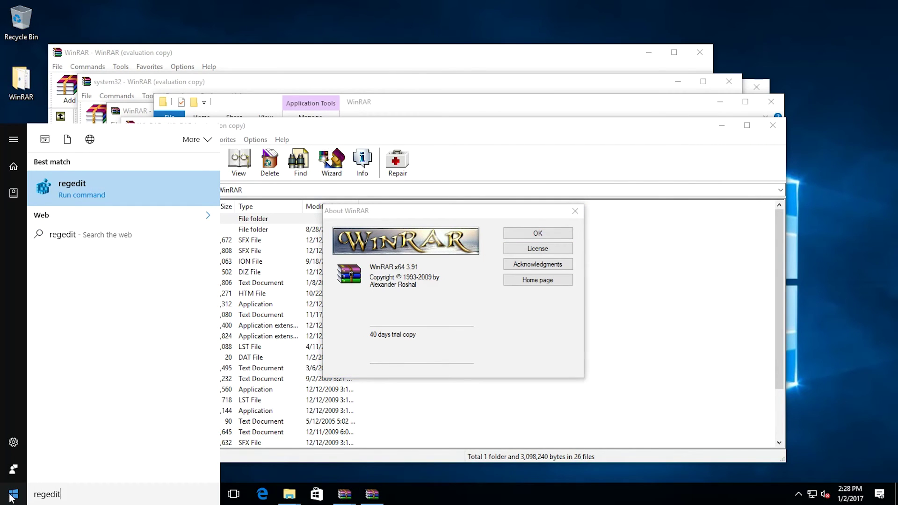
key("Return")
key("Left")
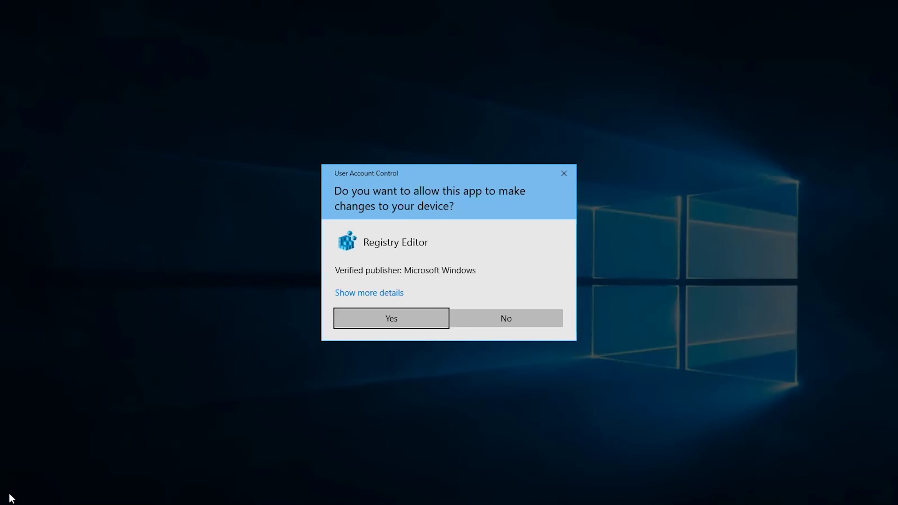
key("Return")
- Go to HKEY_CLASSES_ROOT\AppV\Client\Packages\10E888EE-4AA1-4BE3-8F4E-F9CAAB128139 and widen the key tree
key("Down")
key("Right")
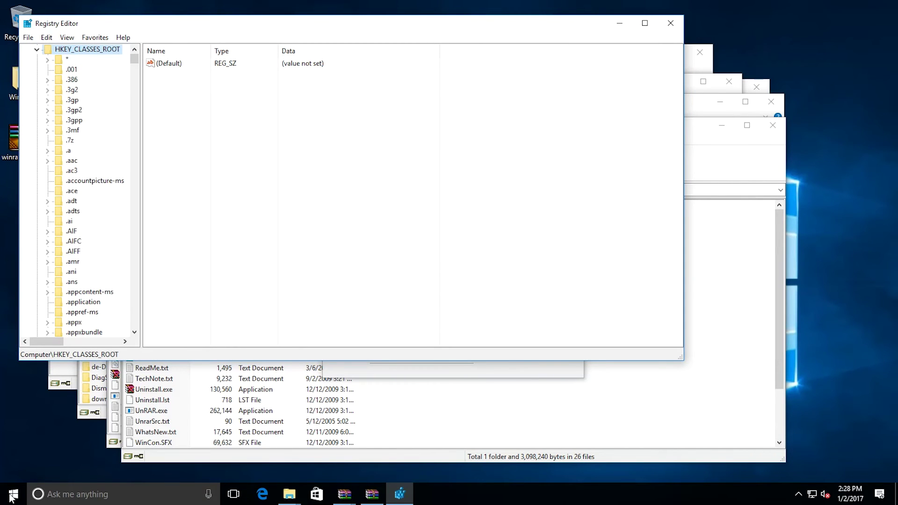
type("appv")
key("Right")
key("Right")
key("Right")
key("Right")
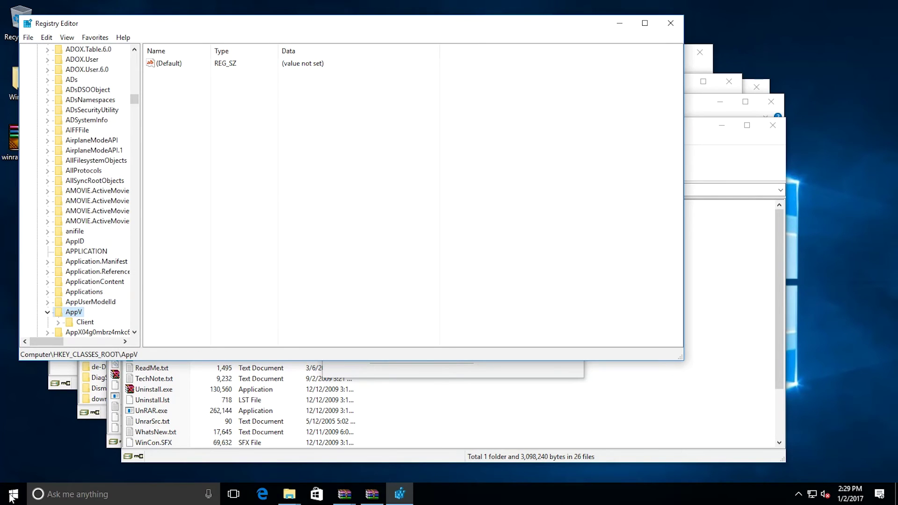
key("Down")
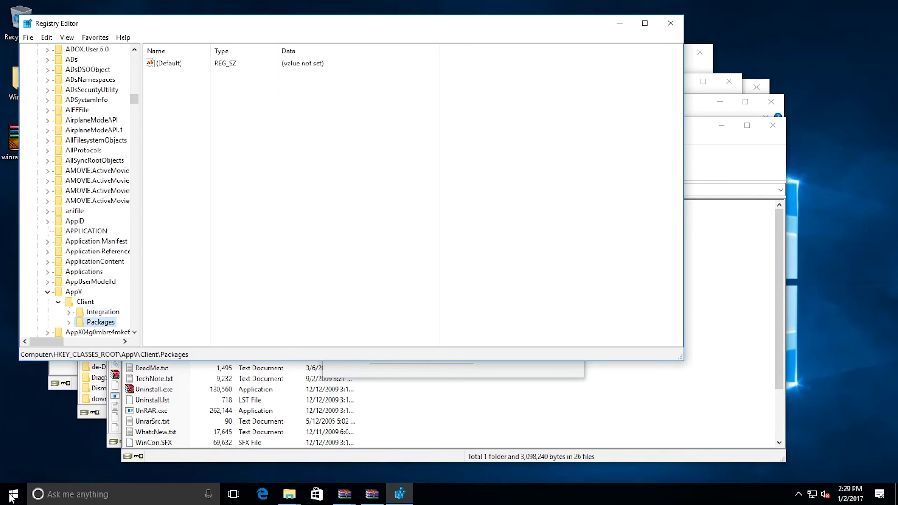
key("Right")
key("Right")
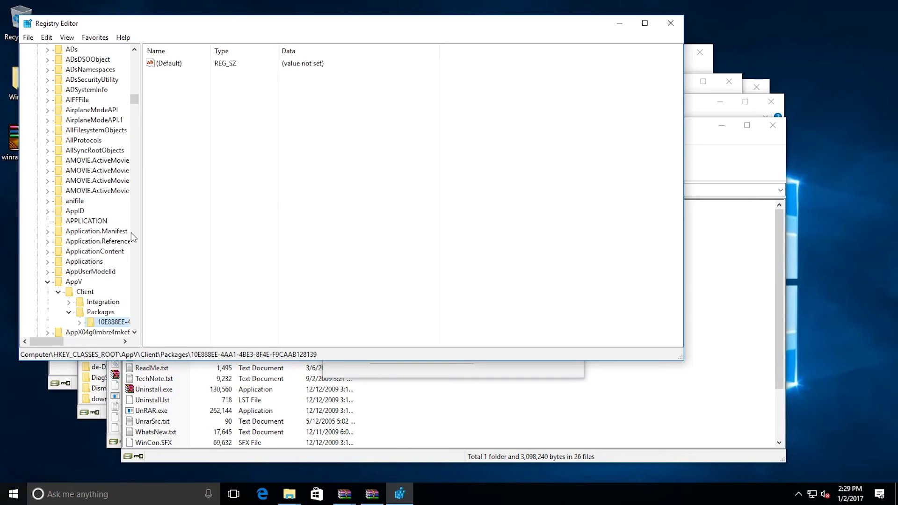
scroll(121, 192, "down", 5)
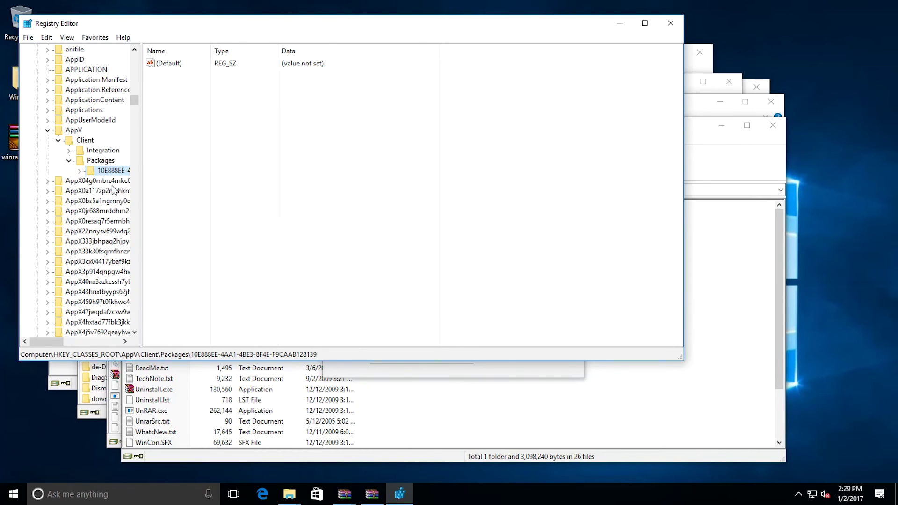
left_click_drag(141, 266, 229, 267)
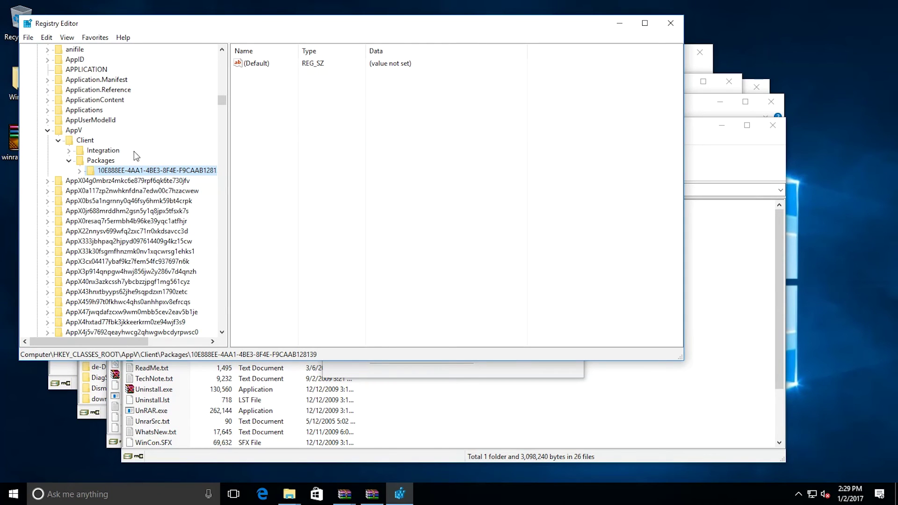
- Expand the package key down to its Versions\9A01CADC version key
key("Right")
key("Down")
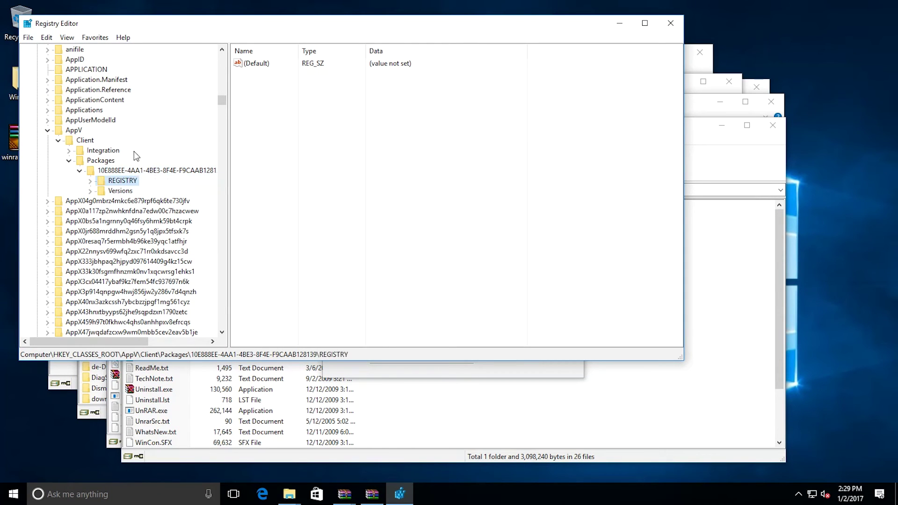
key("Down")
key("Right")
key("Down")
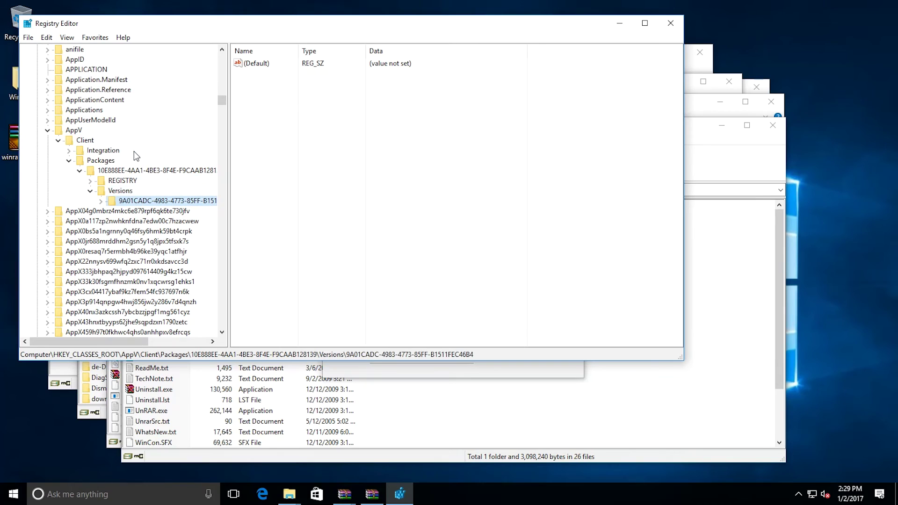
key("Right")
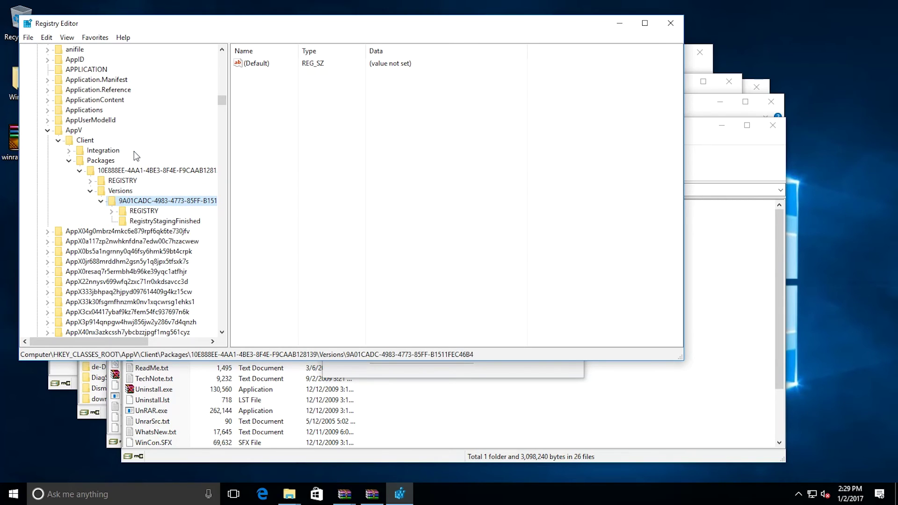
- Open REGISTRY\USER, the first user SID, then SOFTWARE\WinRAR
key("Down")
key("Right")
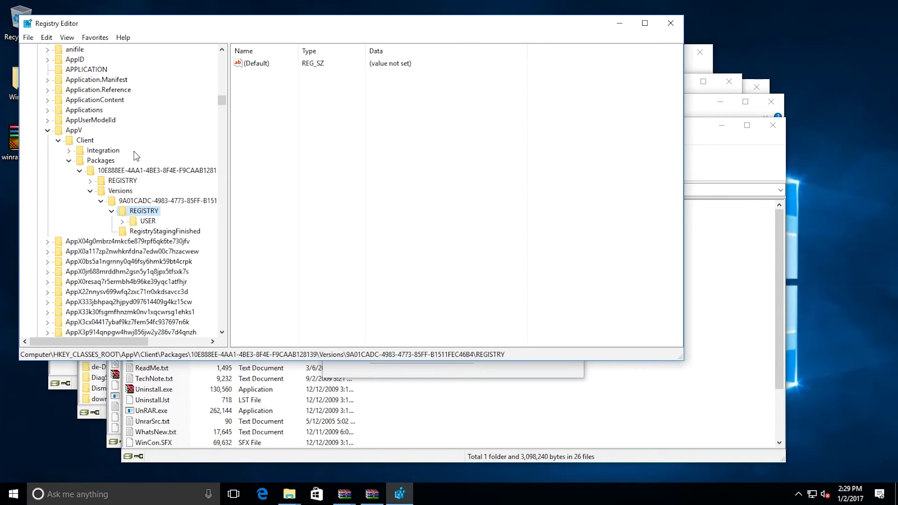
key("Down")
key("Right")
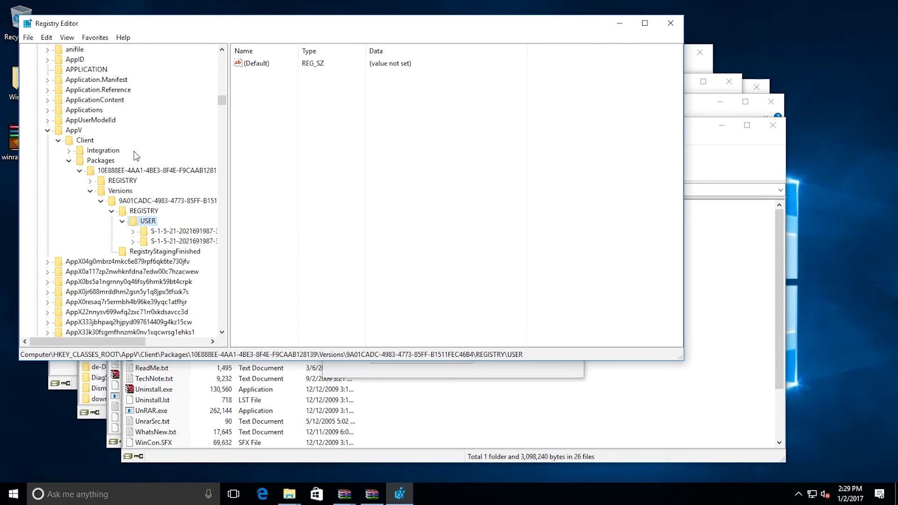
key("Down")
key("Right")
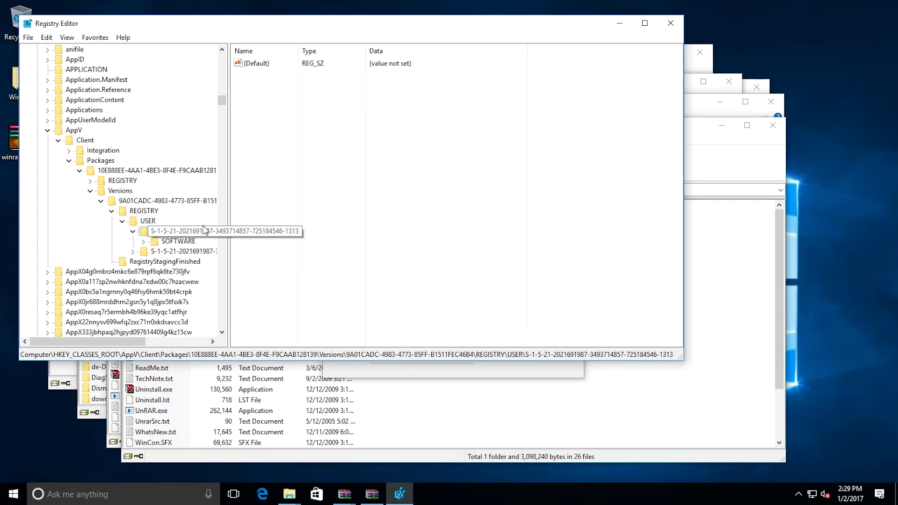
double_click(178, 242)
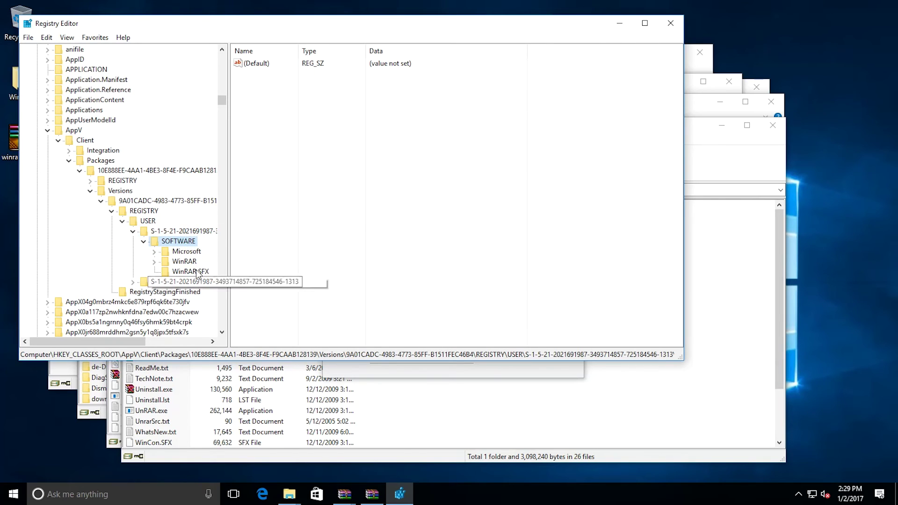
double_click(184, 262)
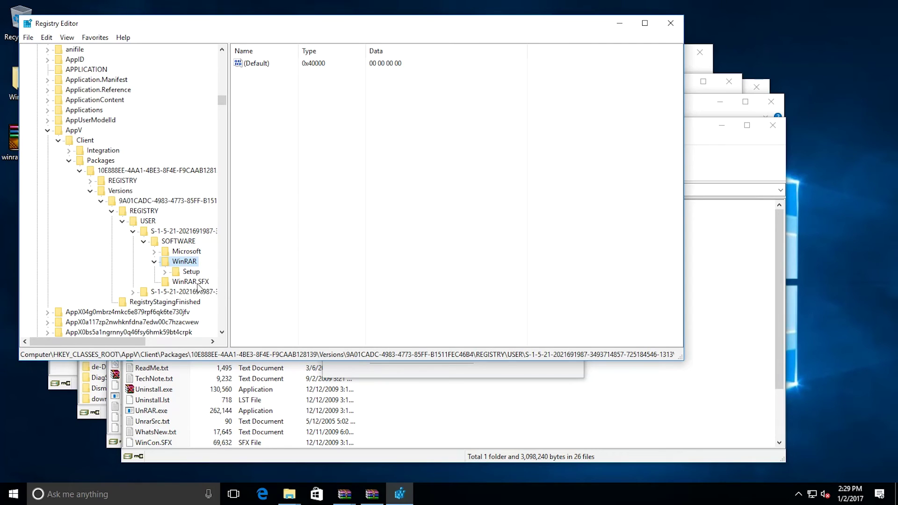